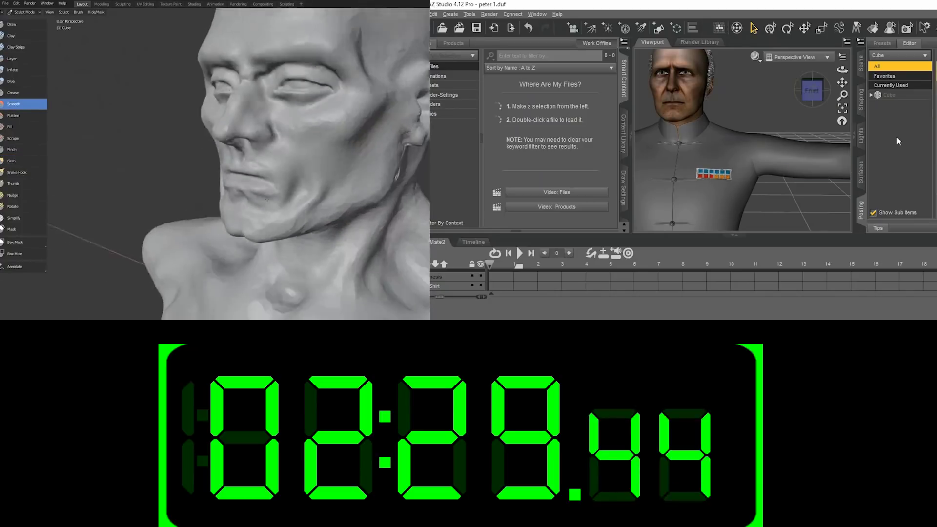
Reassign the parent of the new Death Star sphere in the scene.
{"action": "left_click", "coordinate": [761, 212]}
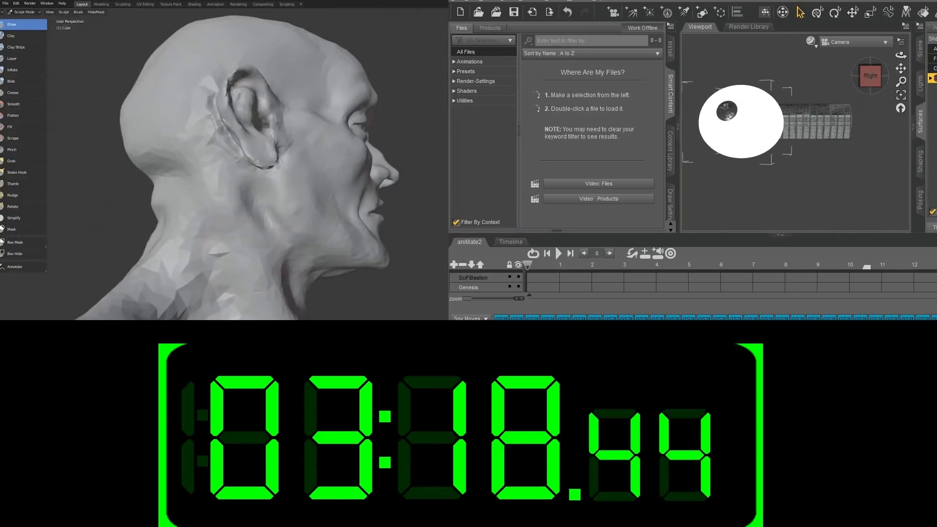
Search My DAZ 3D Library for 'death star' and apply DS2shell_B as the sphere's diffuse texture.
{"action": "left_click", "coordinate": [523, 96]}
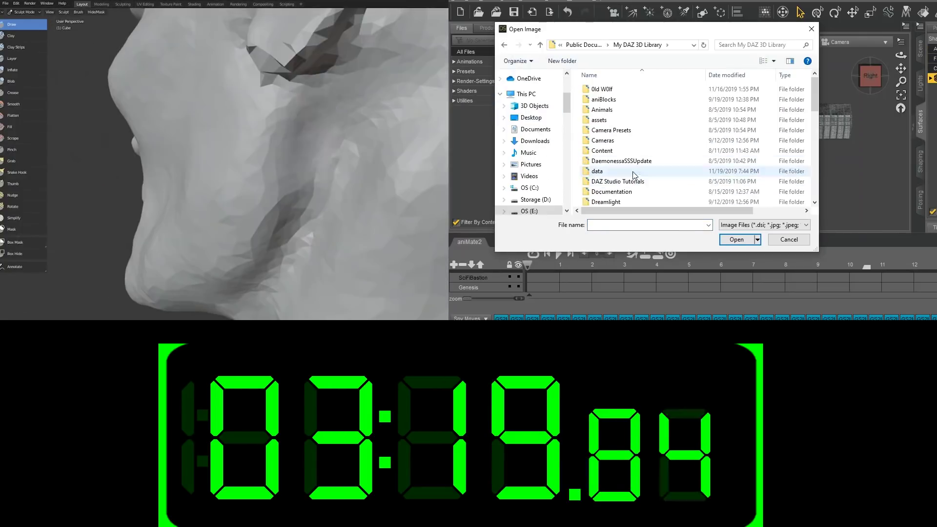
{"action": "double_click", "coordinate": [614, 172]}
{"action": "left_click", "coordinate": [739, 45]}
{"action": "type", "text": "death star"}
{"action": "scroll", "coordinate": [683, 146], "scroll_direction": "down", "scroll_amount": 5}
{"action": "left_click", "coordinate": [636, 190]}
{"action": "double_click", "coordinate": [636, 189]}
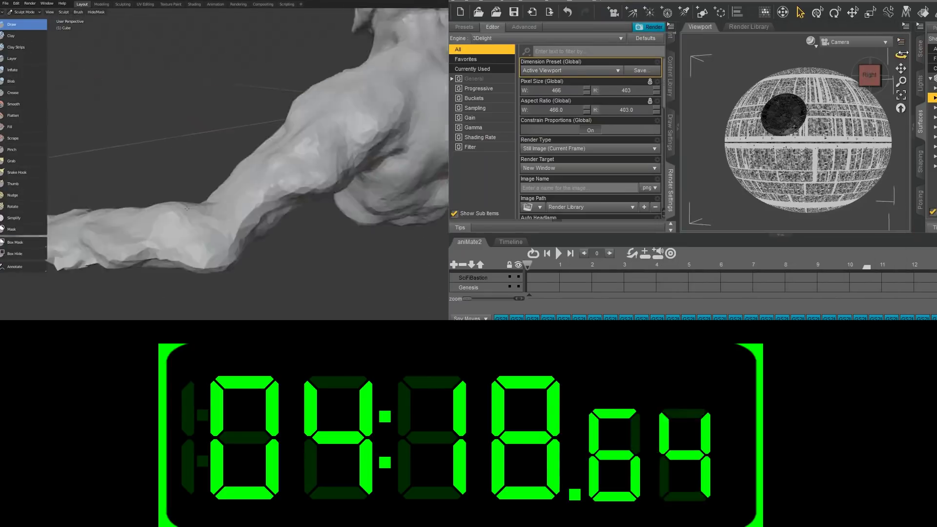
Enlarge the aniMate2 animation pane below the camera viewport.
{"action": "left_click", "coordinate": [782, 311]}
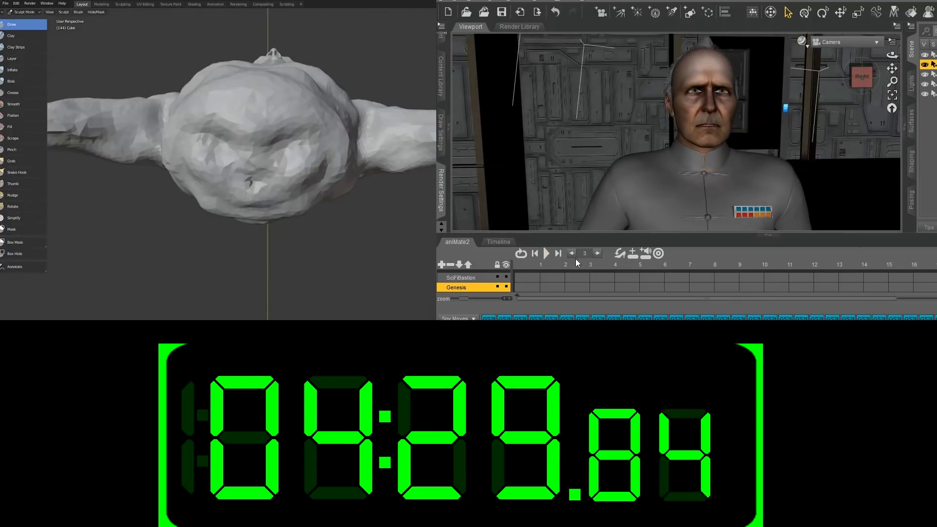
Play and stop Tarkin's line in the Lip Sync pane, then scrub the camera track on the Timeline.
{"action": "left_click", "coordinate": [556, 1]}
{"action": "left_click", "coordinate": [669, 164]}
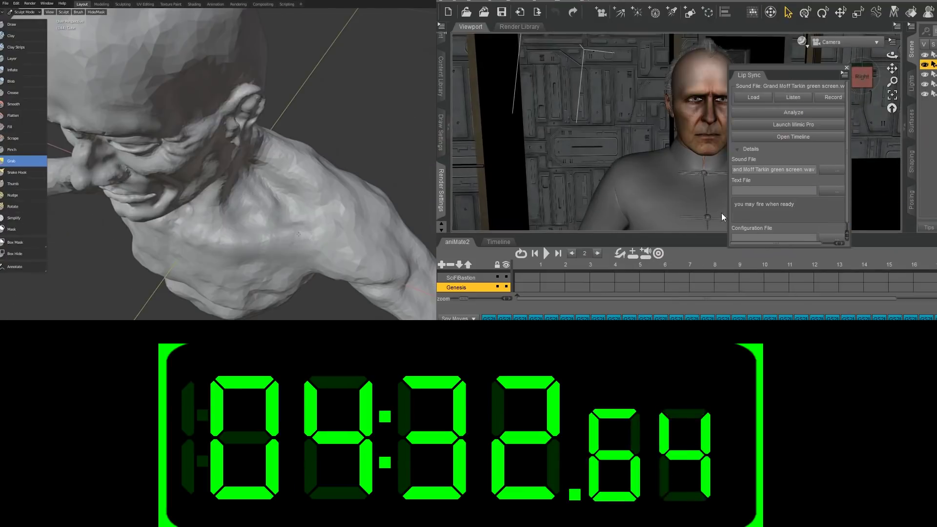
{"action": "left_click", "coordinate": [547, 253]}
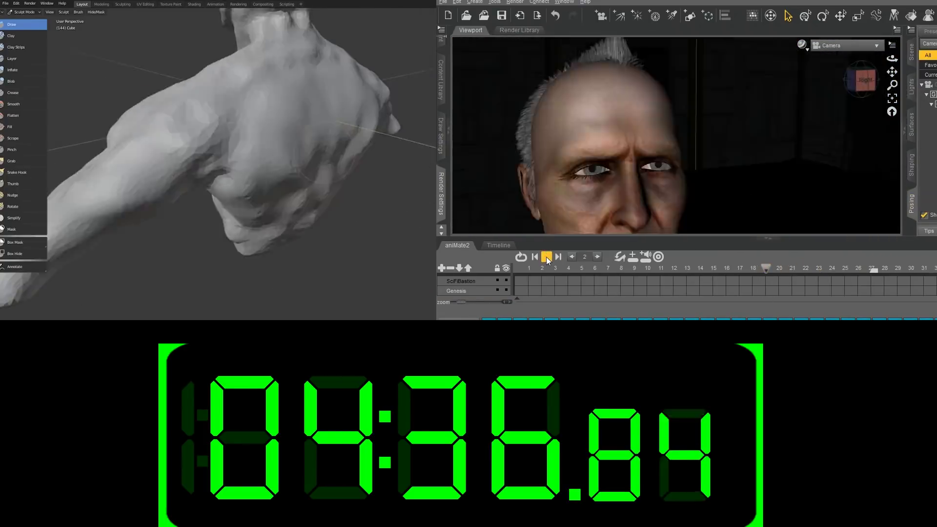
{"action": "left_click", "coordinate": [498, 245]}
{"action": "left_click_drag", "start_coordinate": [927, 264], "coordinate": [895, 278]}
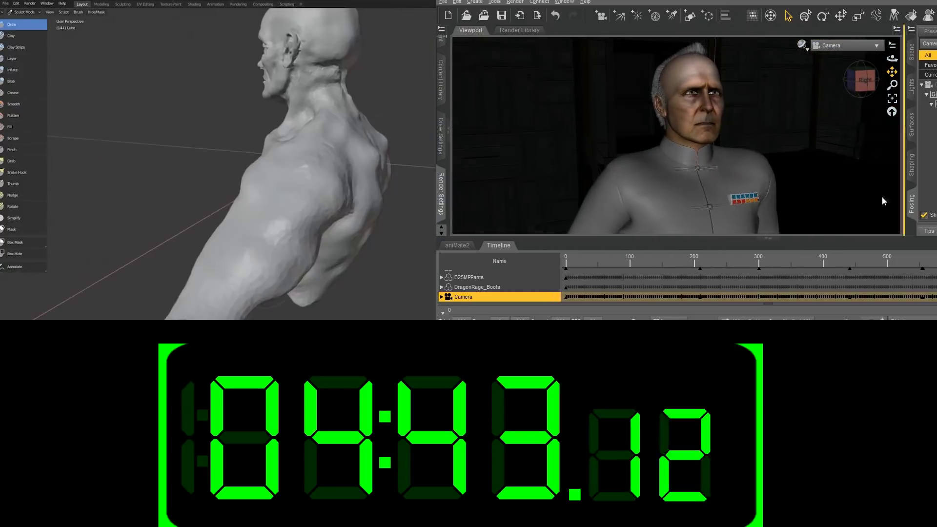
Run a still test render of the current frame, close it, and hide the side panes.
{"action": "left_click", "coordinate": [441, 193]}
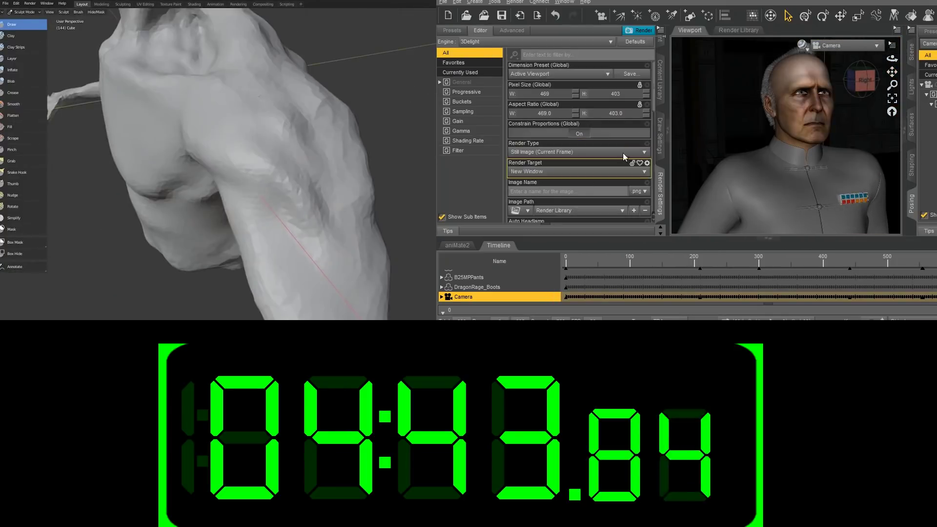
{"action": "left_click", "coordinate": [640, 31]}
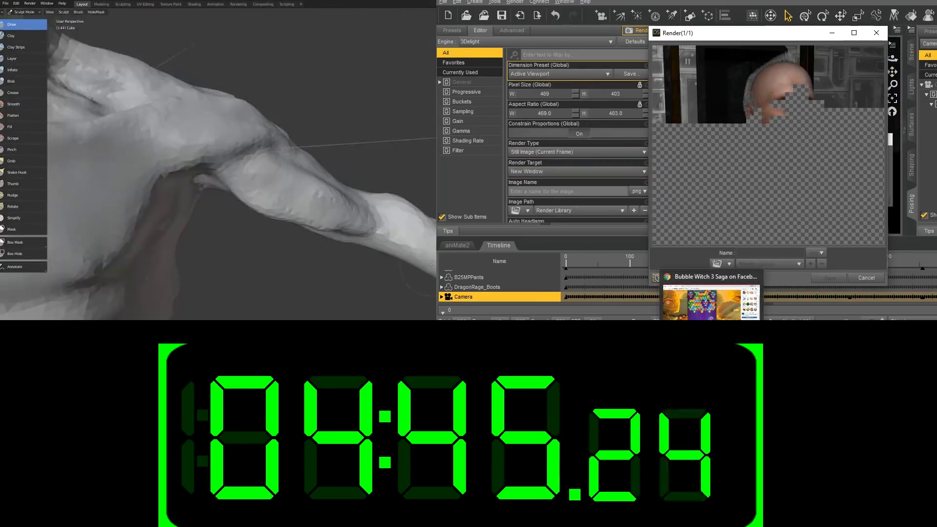
{"action": "left_click", "coordinate": [876, 33]}
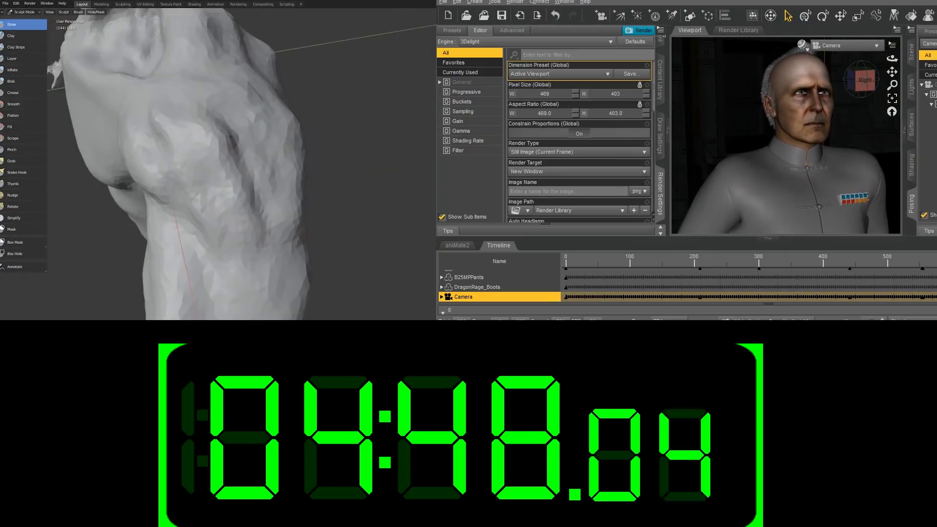
{"action": "key", "text": "ctrl+shift+p"}
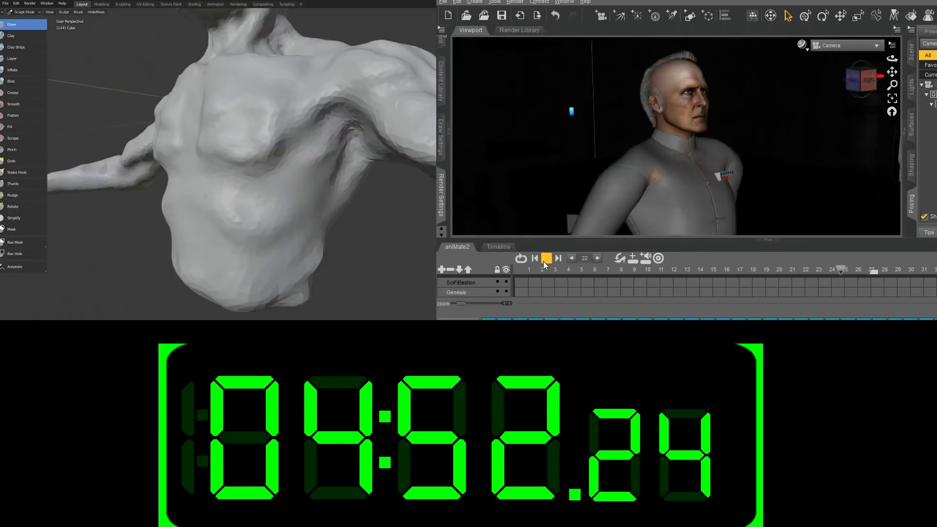
Play the animation from the first frame and stop it around frame 28.
{"action": "left_click", "coordinate": [537, 259]}
{"action": "left_click", "coordinate": [871, 270]}
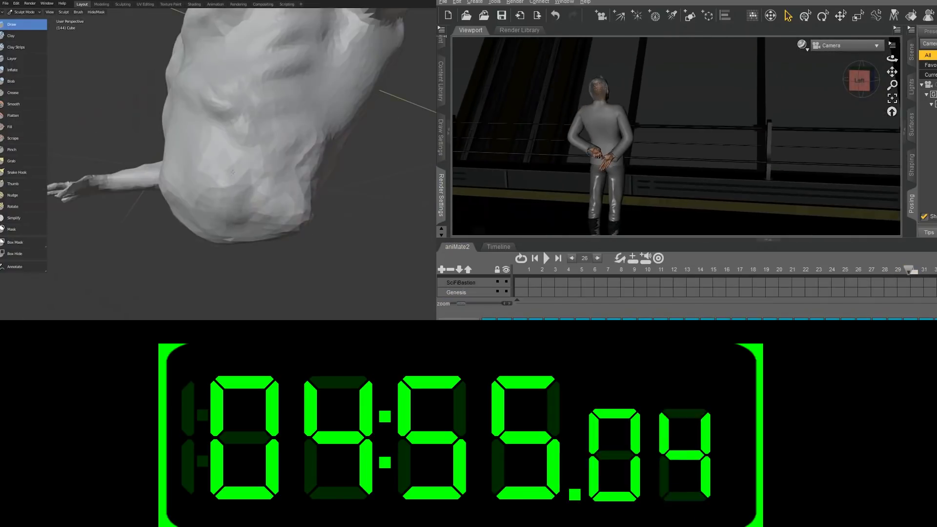
{"action": "left_click", "coordinate": [546, 261]}
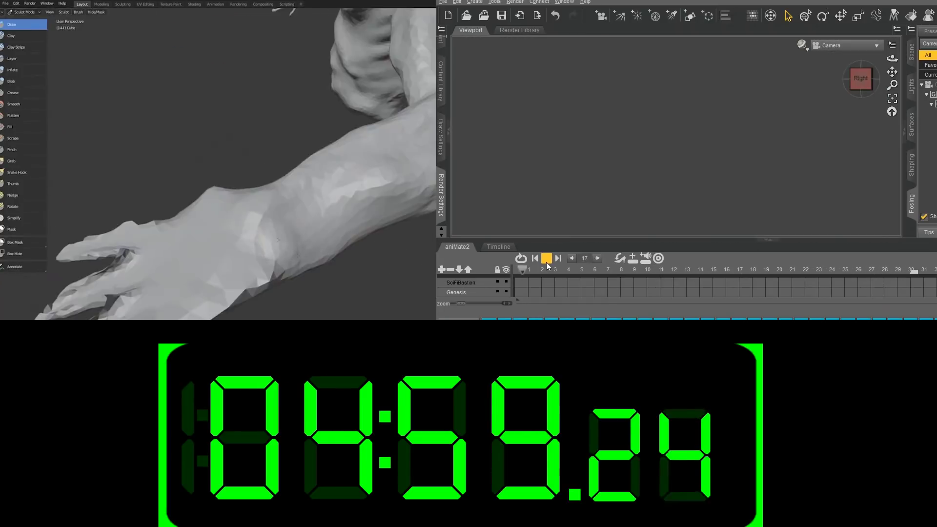
{"action": "left_click", "coordinate": [886, 271]}
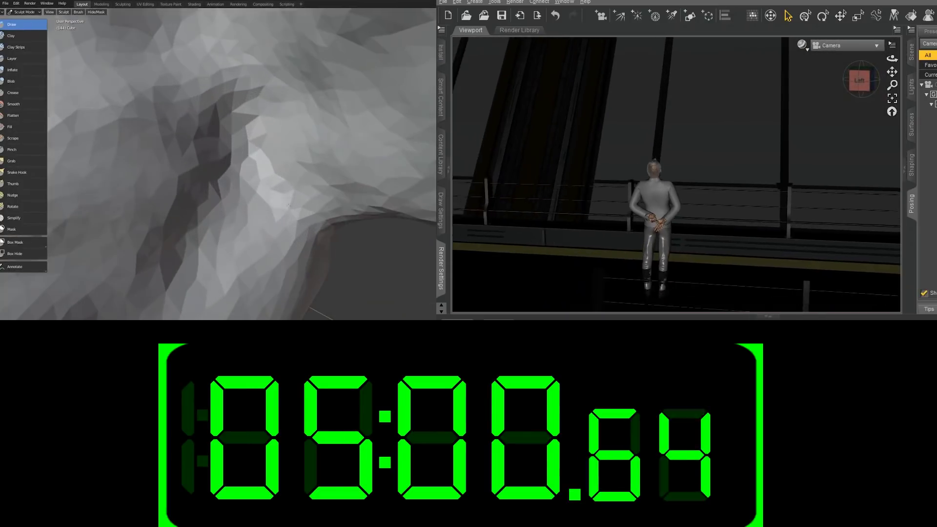